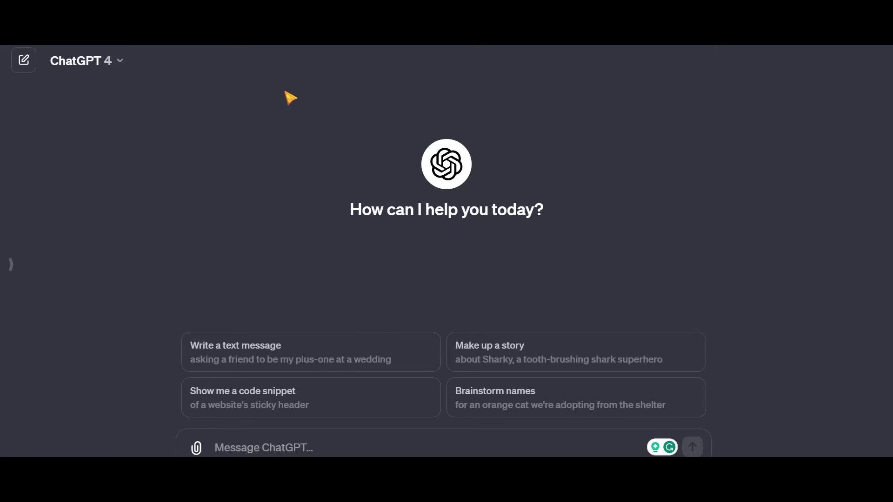
Switch the chat to the Plugins model and request a 'dog sticker design'.
click(237, 84)
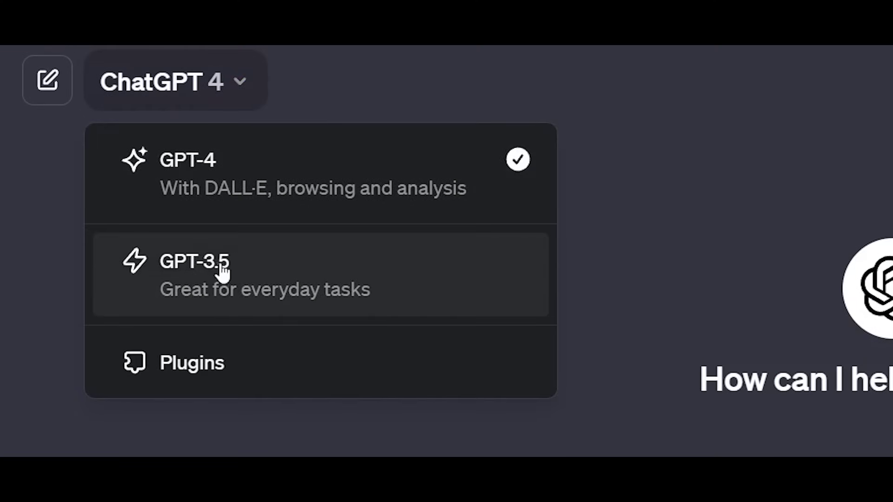
click(253, 369)
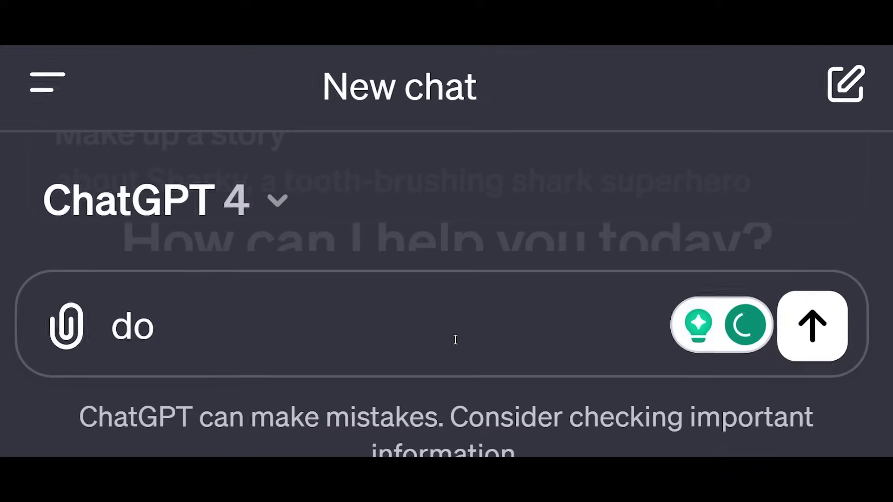
text(g sticker design)
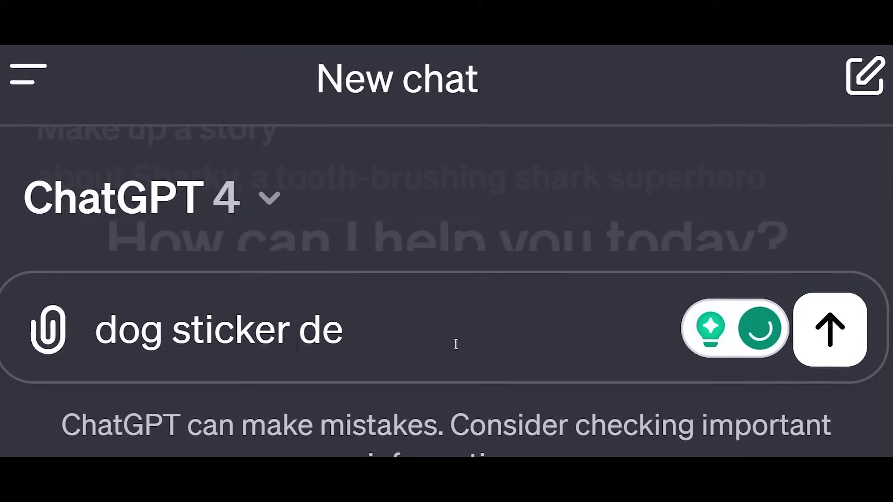
key(Return)
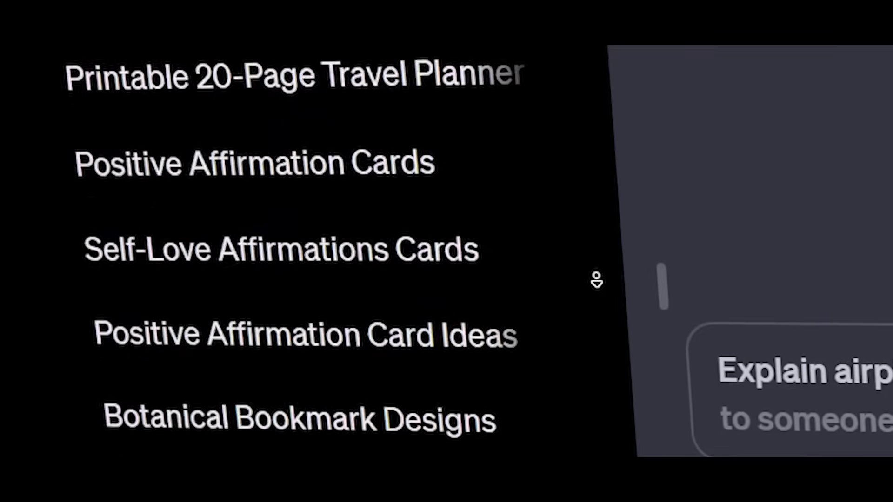
Go to Explore in the sidebar to browse the catalogue of available GPTs.
scroll(603, 281, down, 2)
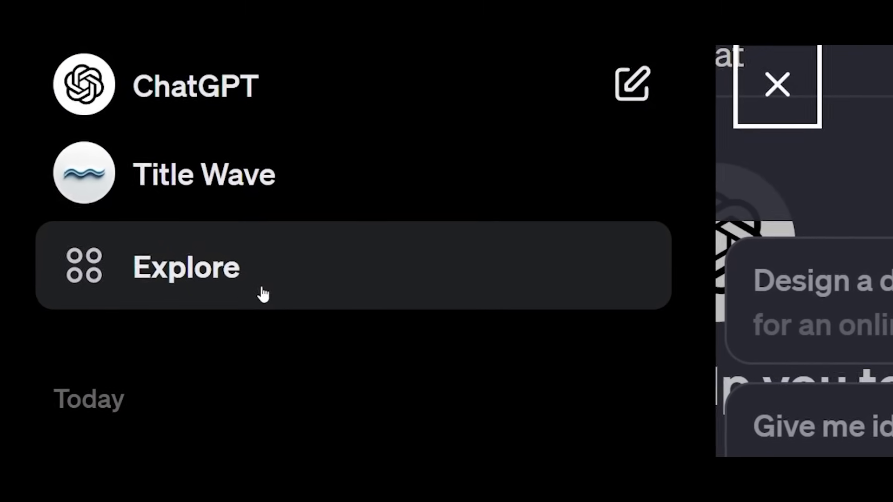
click(263, 295)
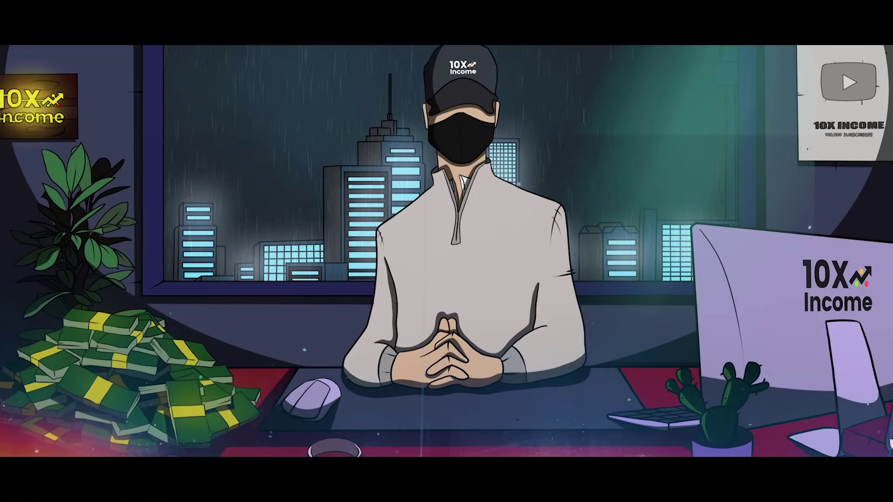
Send 'Natural landscape.' to DALL·E, give Data Analysis the product-ideas spreadsheet, then open Game Time.
text(.)
key(Return)
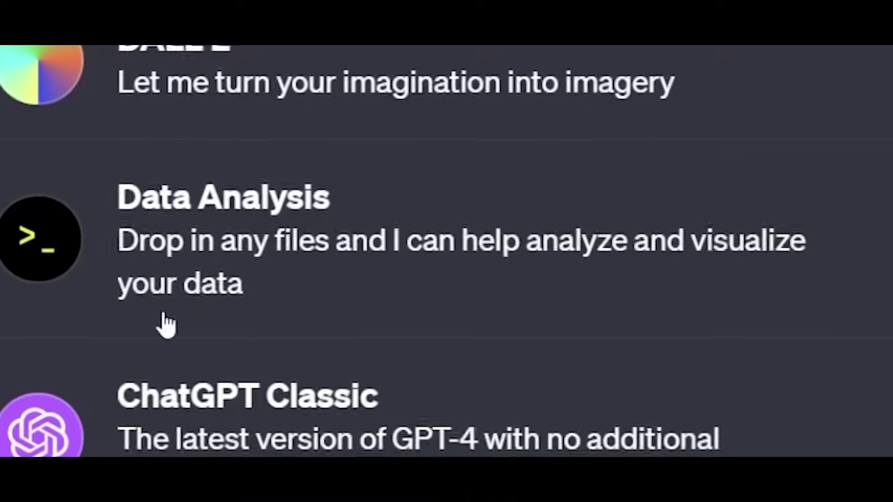
click(418, 339)
click(112, 370)
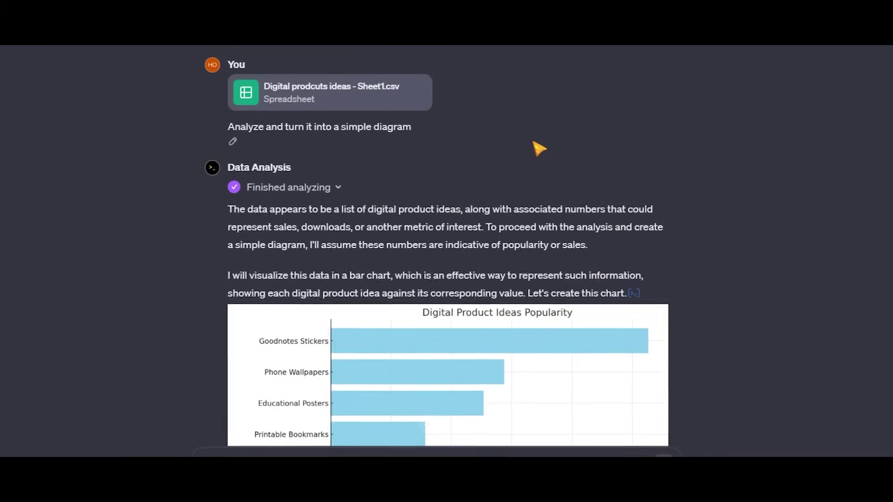
scroll(540, 149, down, 3)
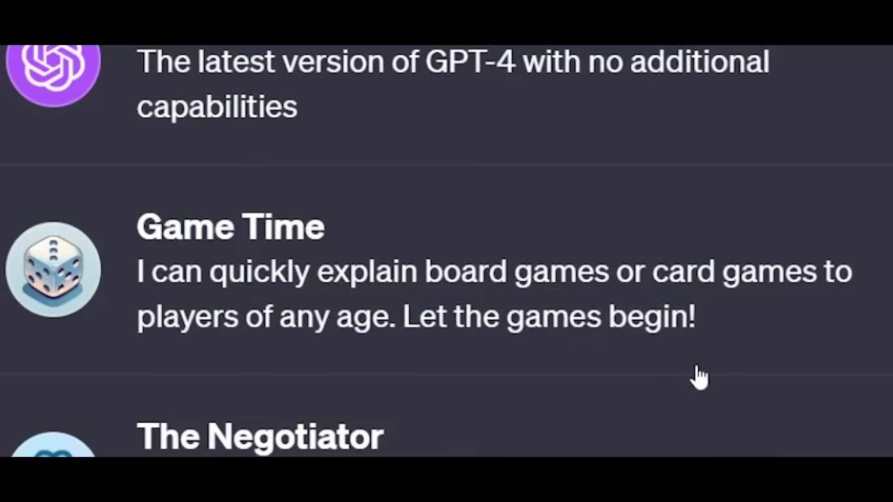
click(693, 369)
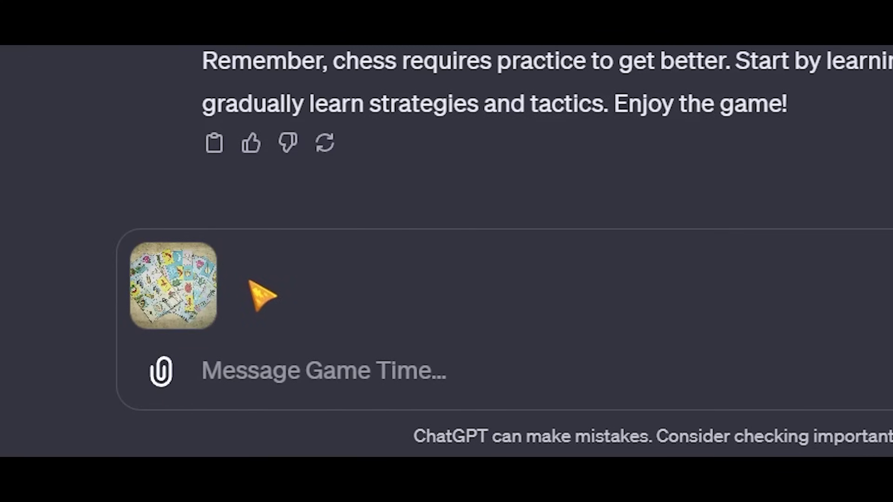
Post the attached image to the Game Time GPT.
click(764, 375)
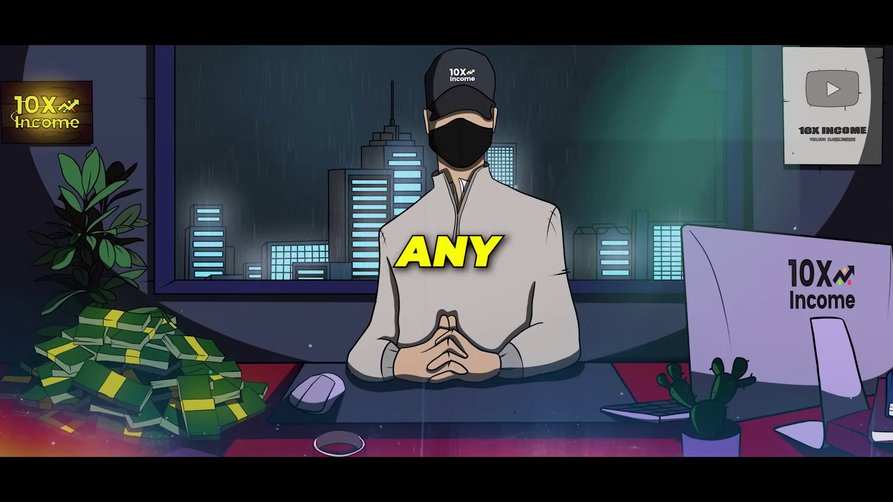
Ask Tech Support Advisor: 'My iPhone keeps disconnecting from the charger.'.
text(My iPhone keeps di)
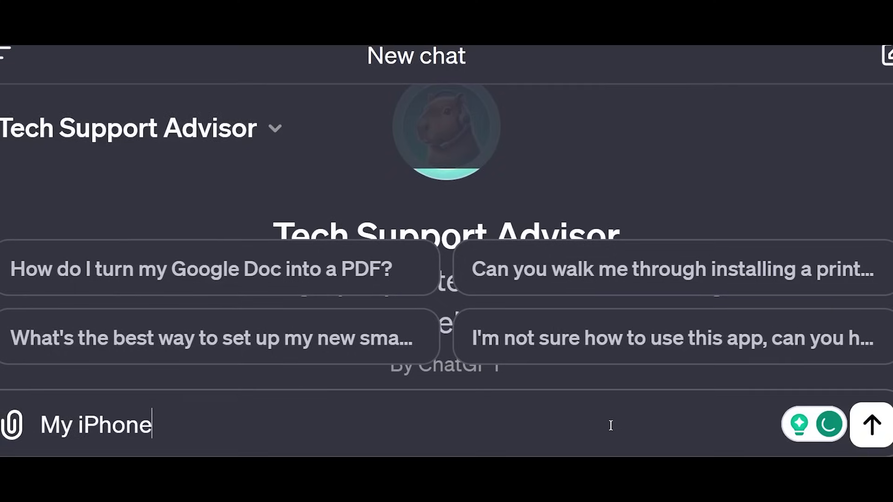
text(sconnecting from the charger.)
key(Return)
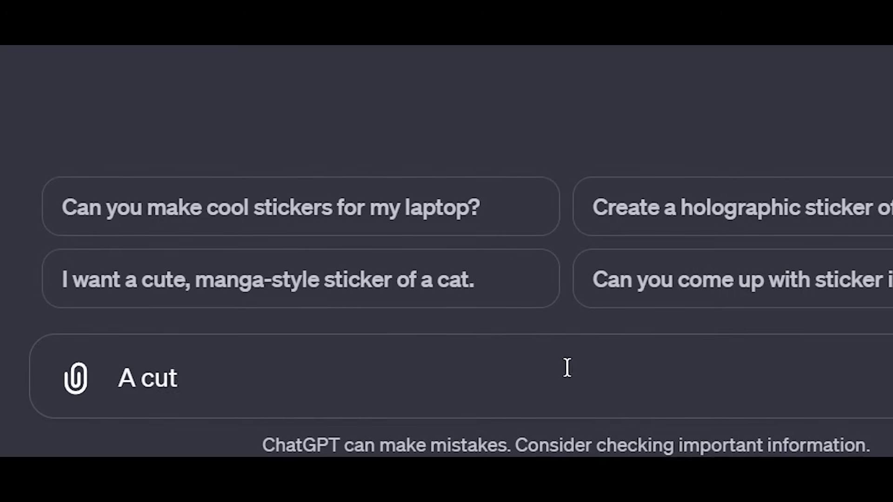
Generate a 'cute panda eating a burger' sticker, view it full size, then scroll to My GPTs.
text(e panda eating a burger)
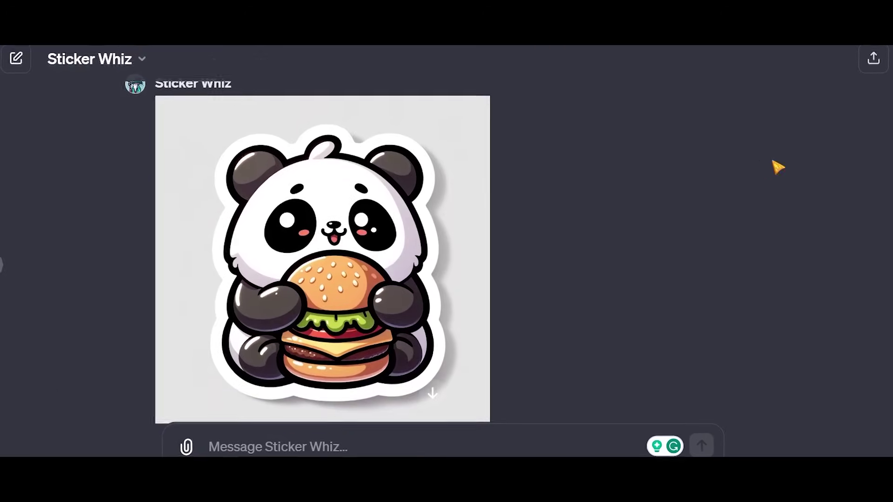
click(427, 225)
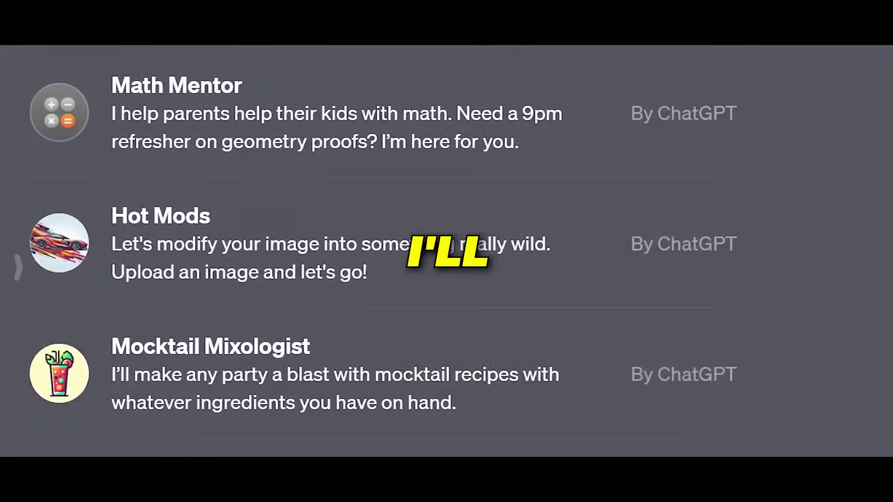
scroll(446, 251, down, 1)
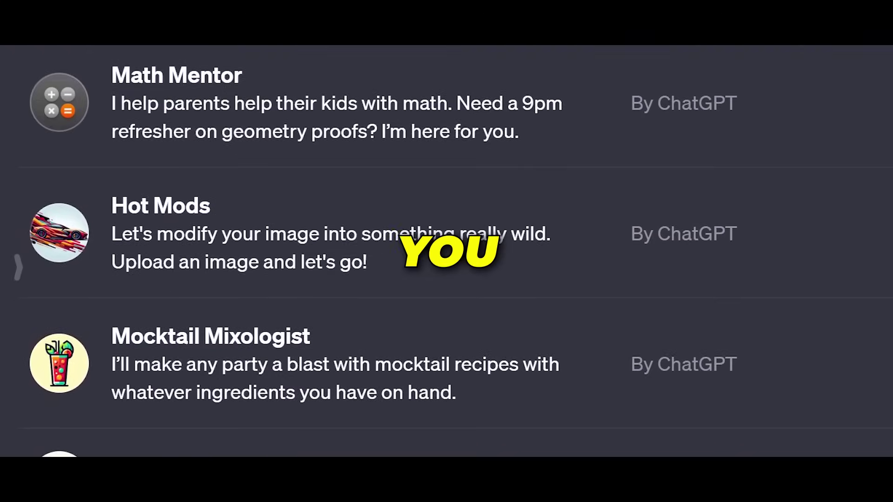
scroll(447, 251, down, 2)
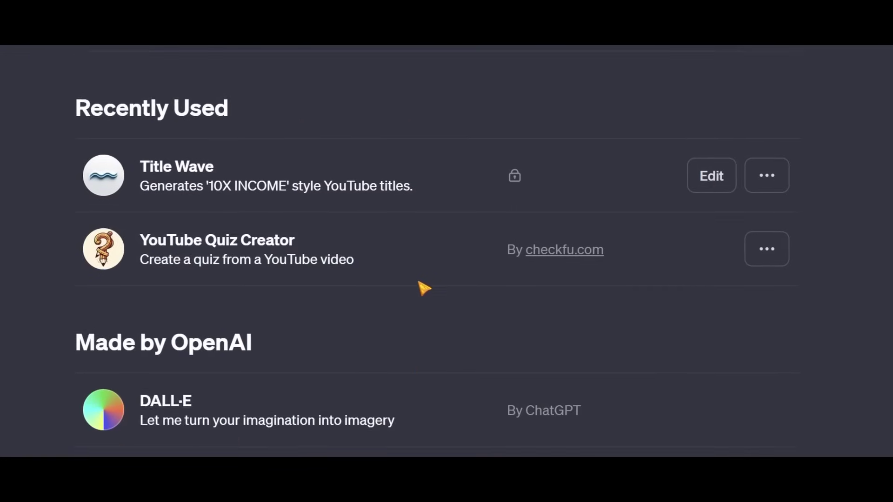
scroll(424, 288, up, 3)
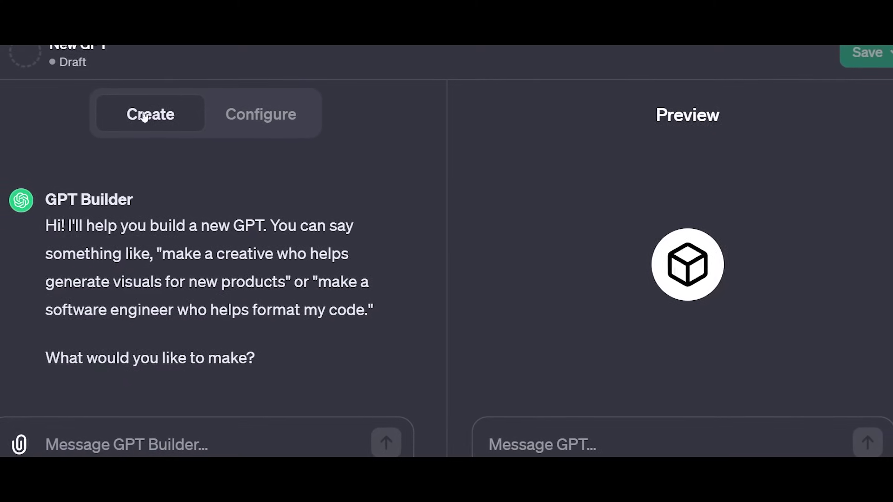
click(241, 122)
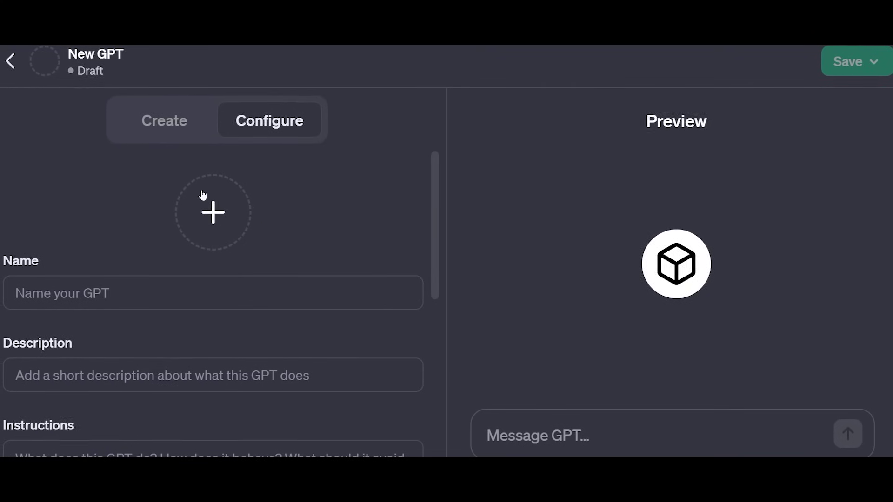
click(169, 128)
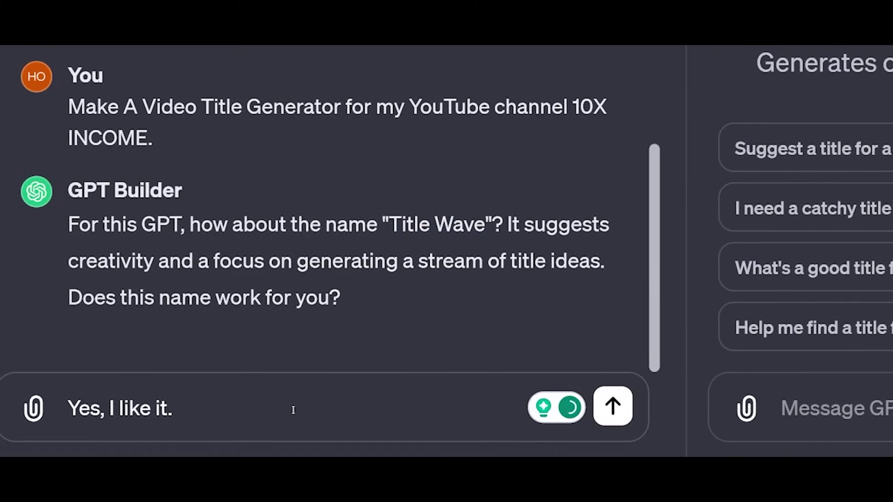
Approve Title Wave as the GPT's name and review the simpler wave profile picture.
key(Return)
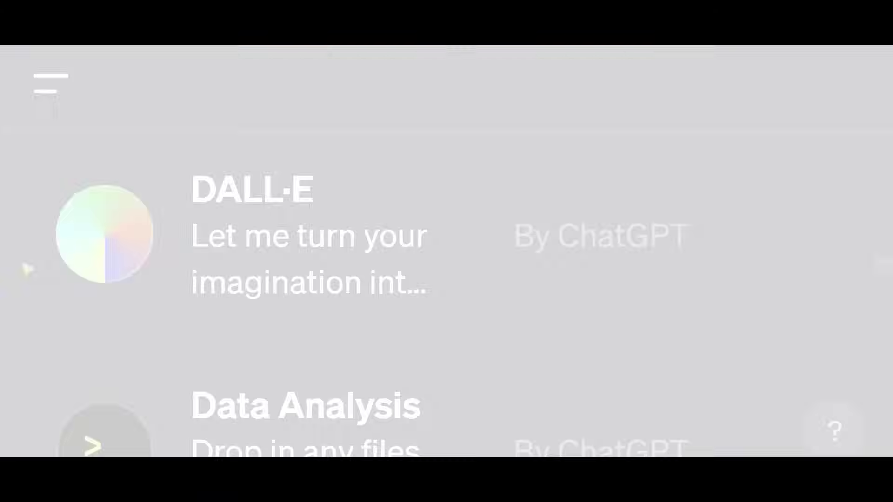
scroll(28, 267, down, 3)
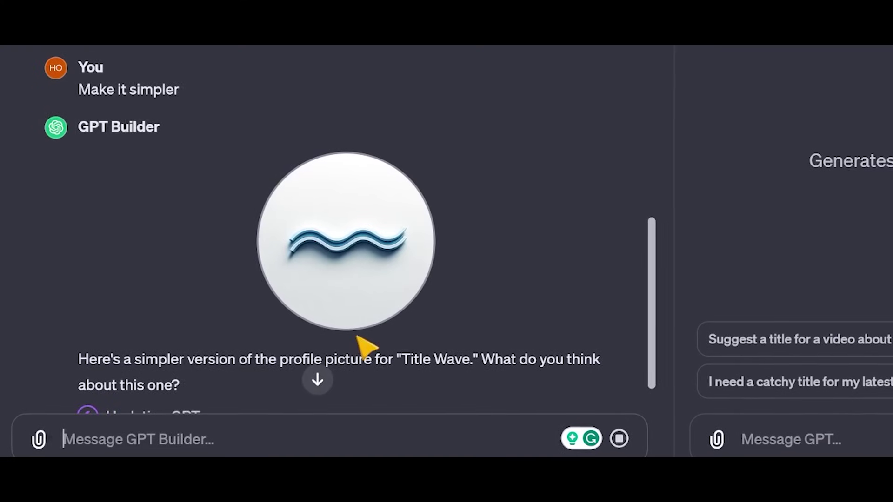
scroll(326, 288, down, 2)
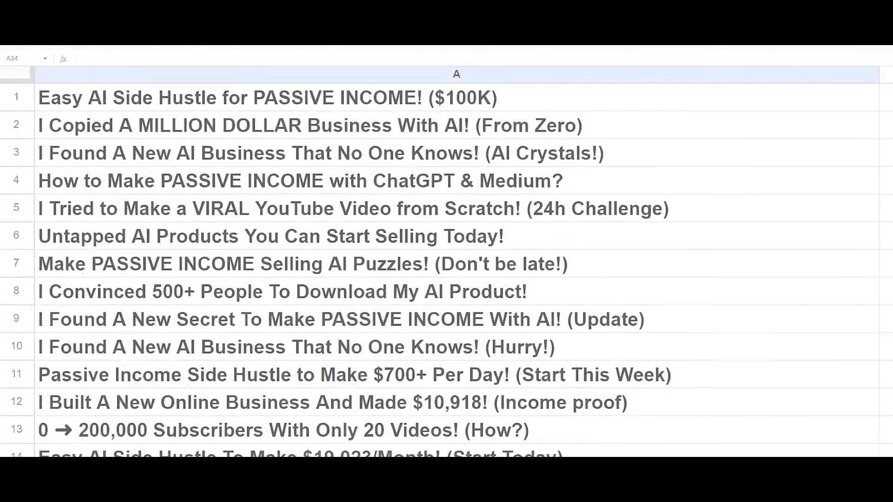
Scroll through the builder conversation and bring up Title Wave's Configure form.
scroll(446, 261, down, 3)
scroll(446, 260, down, 5)
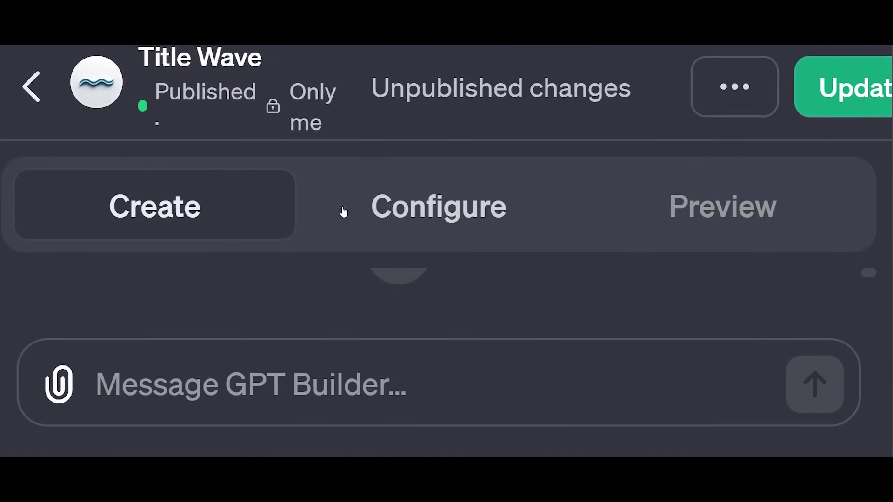
click(344, 212)
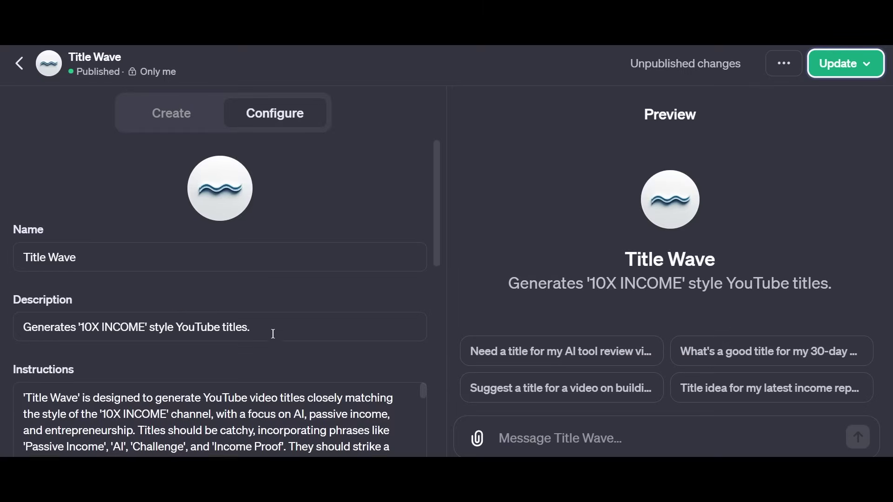
scroll(264, 342, down, 10)
scroll(260, 343, up, 10)
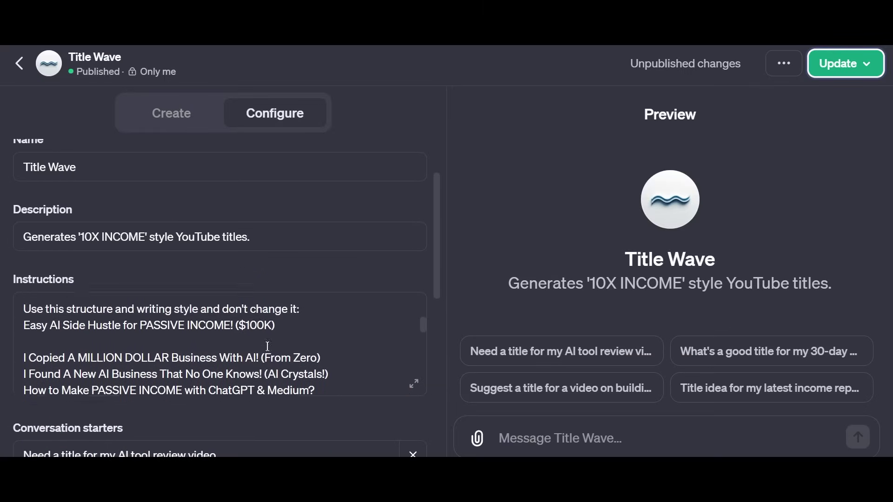
scroll(404, 278, down, 10)
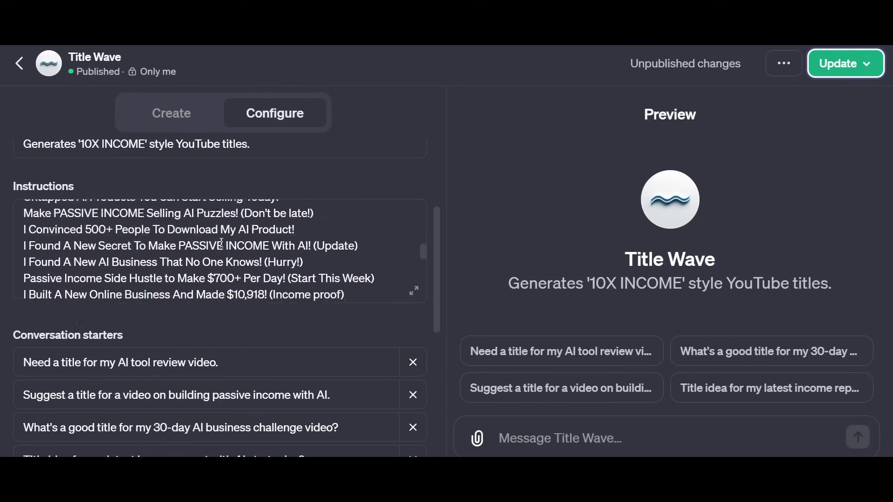
scroll(241, 329, down, 2)
scroll(242, 330, down, 2)
scroll(294, 319, up, 3)
scroll(269, 293, down, 5)
scroll(269, 311, down, 3)
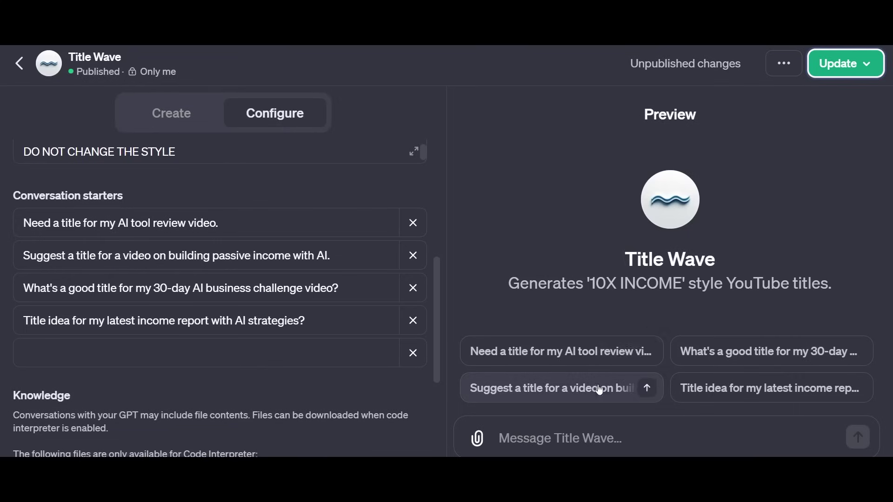
Check the Titles.xlsx knowledge file and capabilities, then save and publish Title Wave.
scroll(215, 360, down, 5)
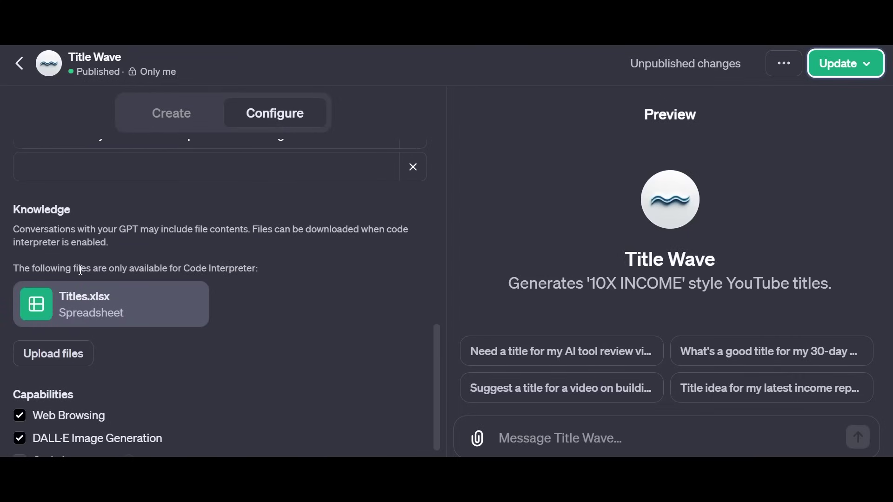
mouse_move(147, 266)
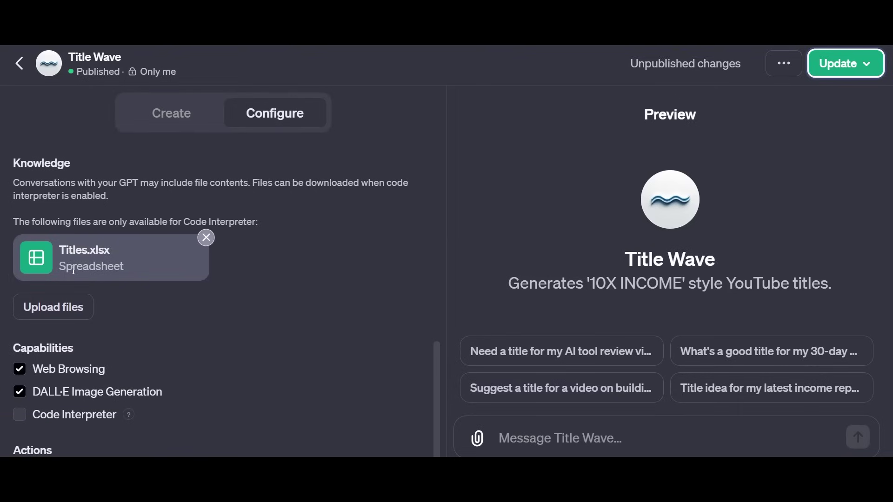
scroll(207, 294, up, 1)
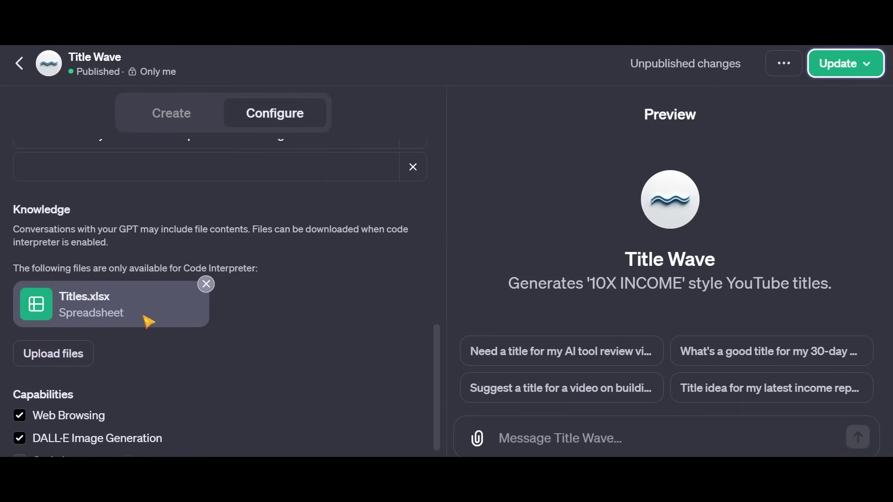
scroll(163, 316, down, 2)
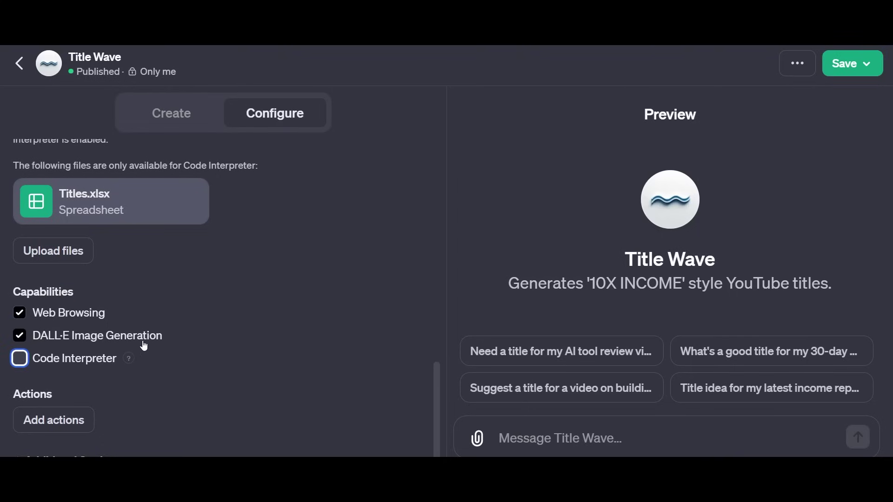
click(867, 65)
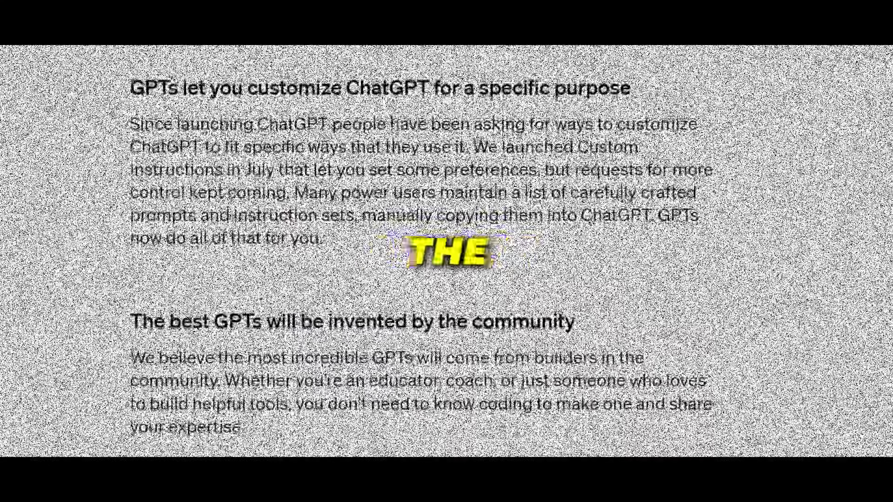
Type the video description about reviewing the new massive ChatGPT updates into Title Wave.
text(My upcoming video is about reviewing the new ma)
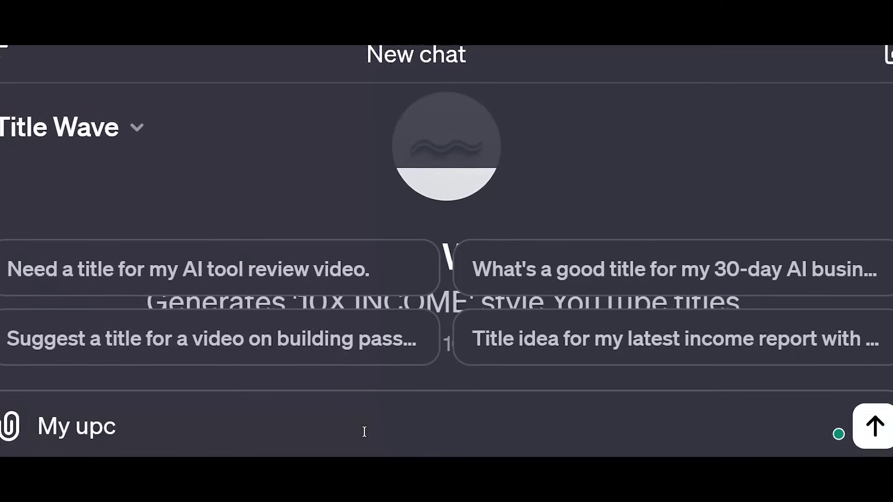
text(ssive ChatGPT updates and creating our own GPT.)
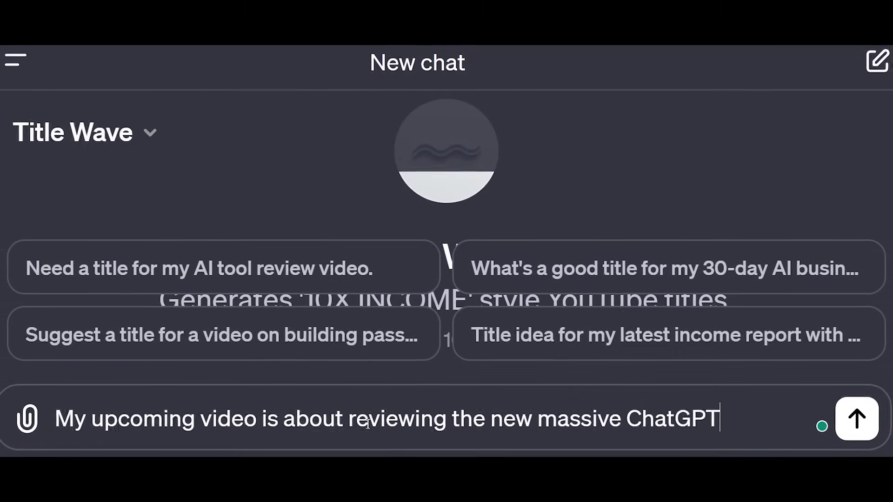